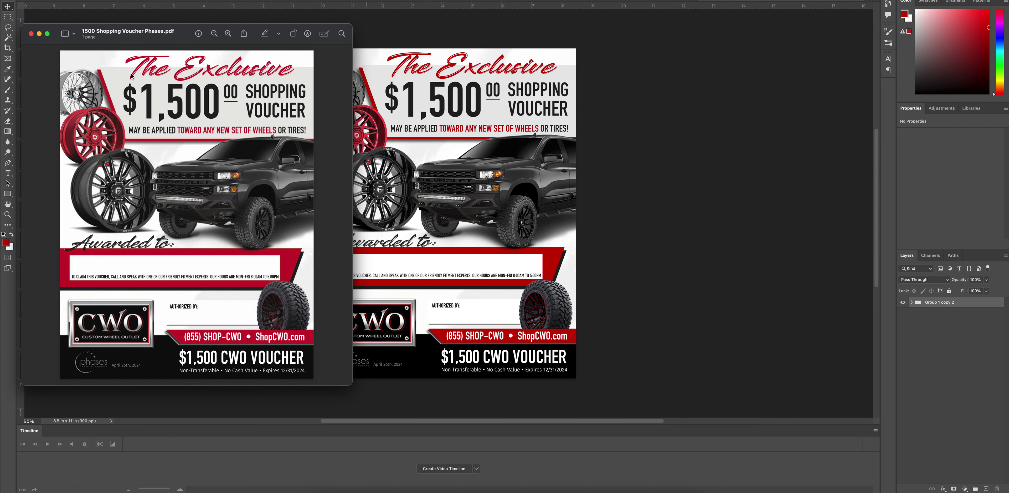
Close Preview, duplicate Group 1 copy 2 as Group 1 copy 3, and merge it into one layer.
click(31, 33)
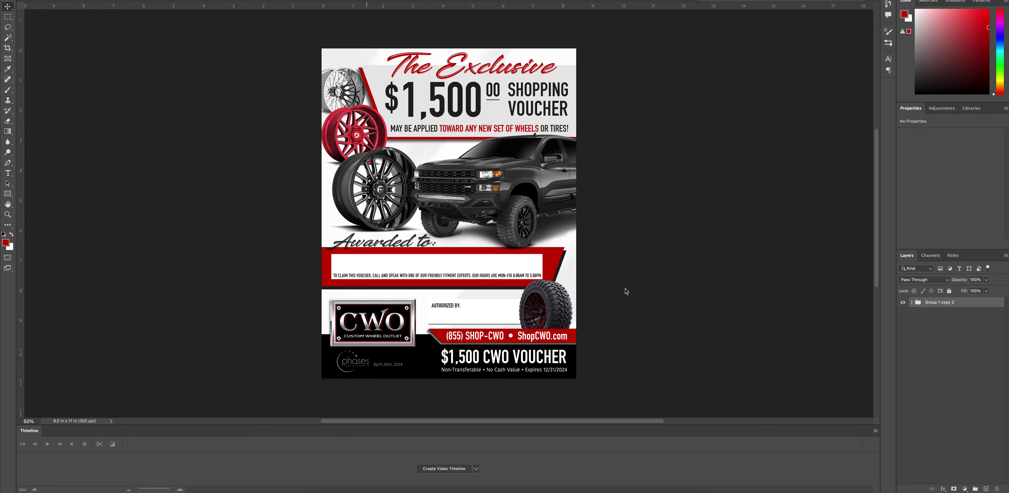
click(912, 302)
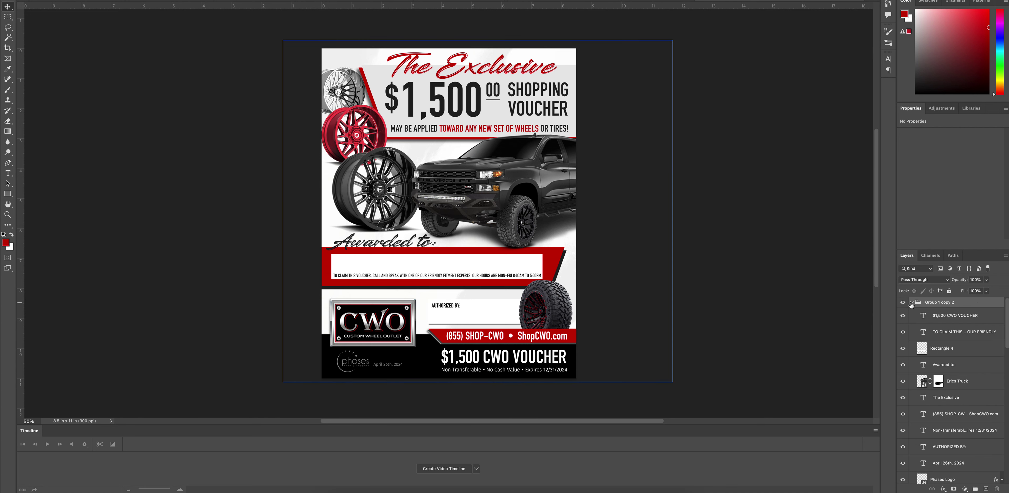
right_click(959, 301)
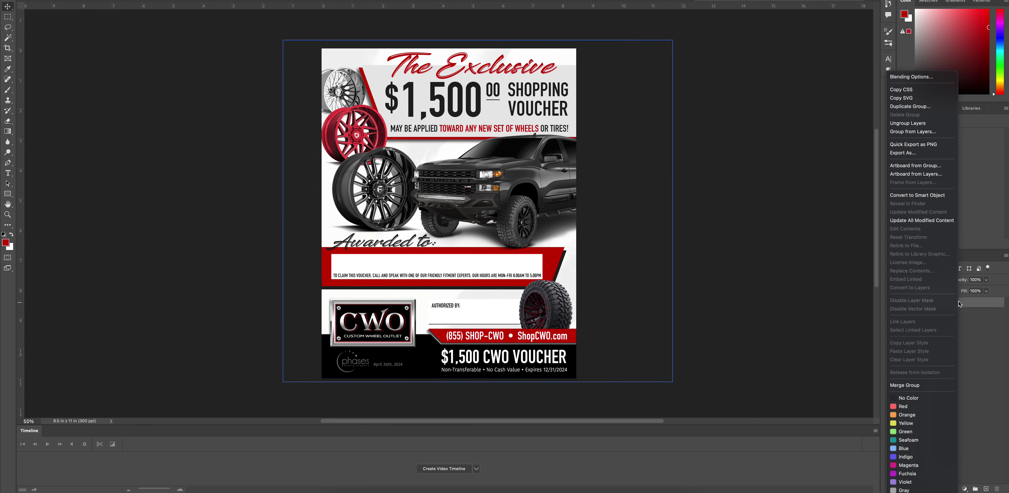
click(926, 108)
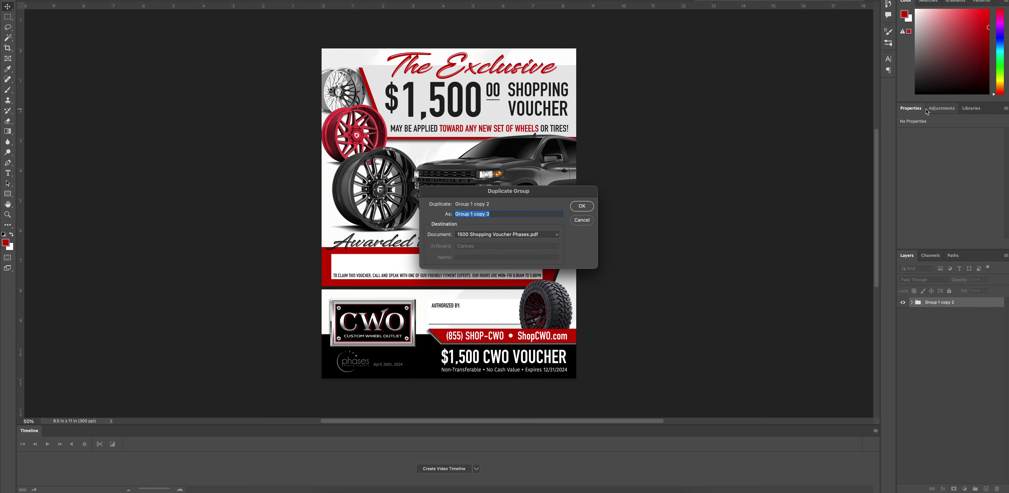
click(588, 208)
key(ctrl+e)
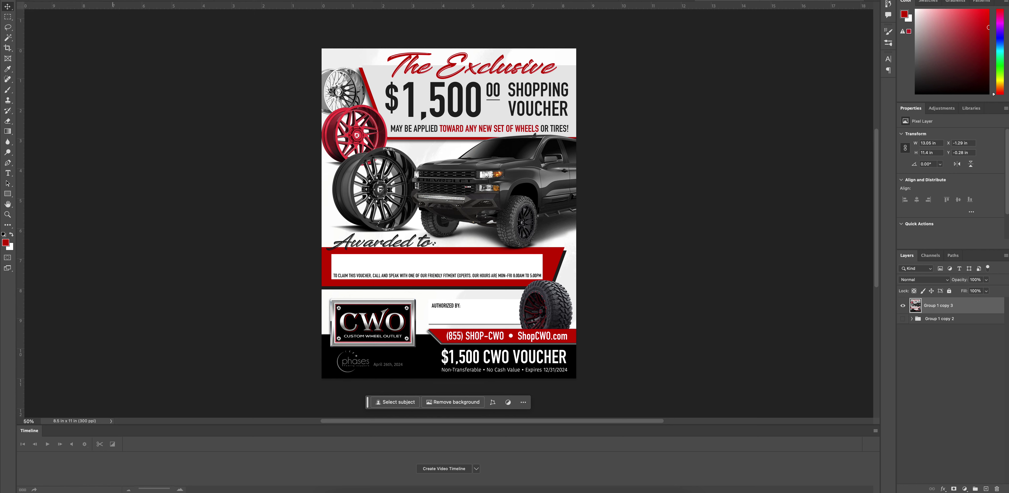
Save a Photoshop PDF copy named '1500 Shopping Voucher Phases updated'.
click(79, 0)
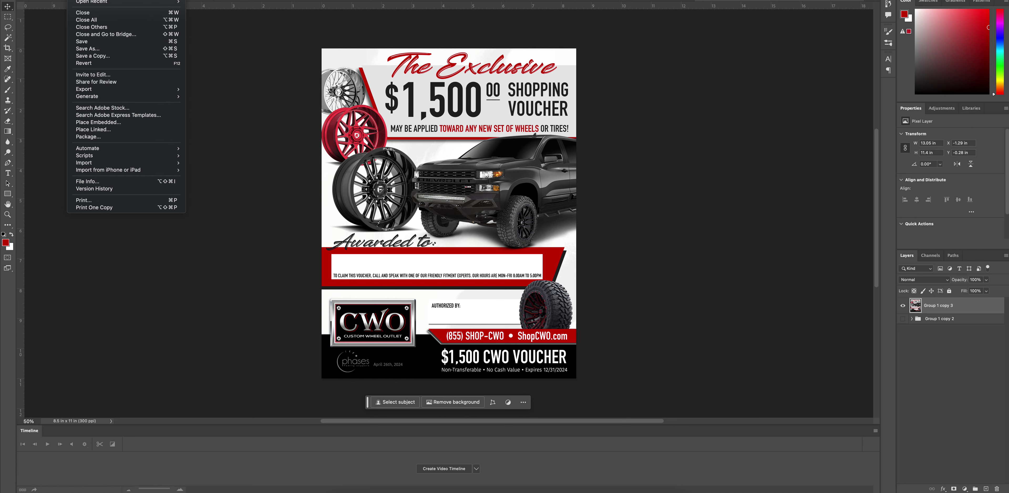
click(89, 49)
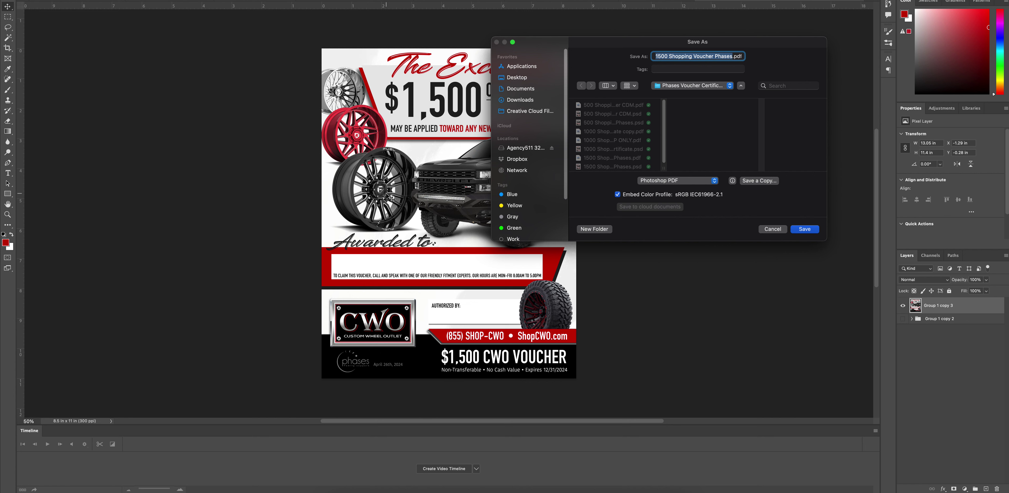
click(681, 181)
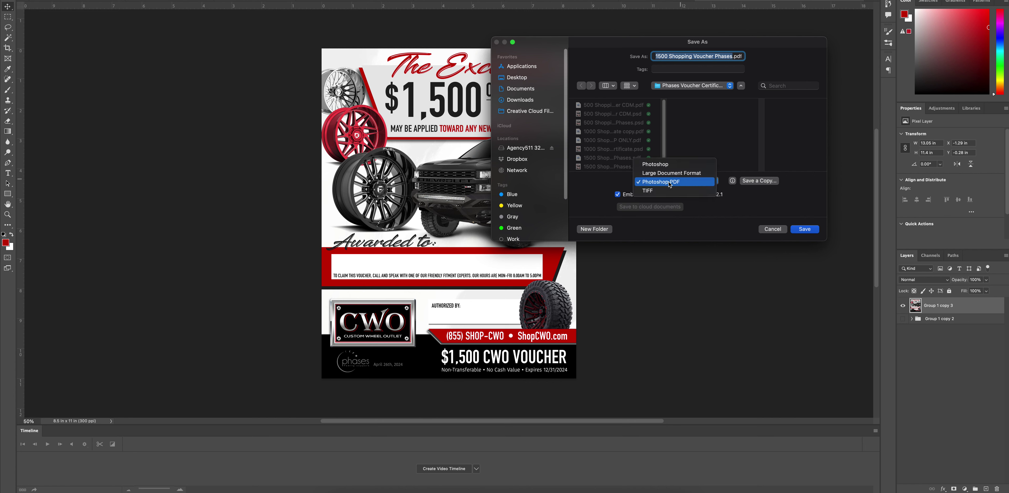
click(668, 182)
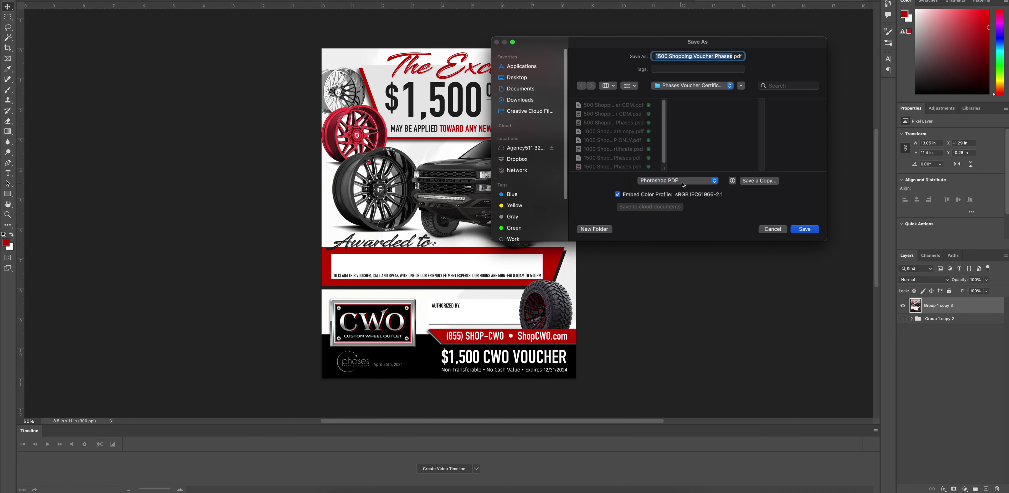
click(732, 56)
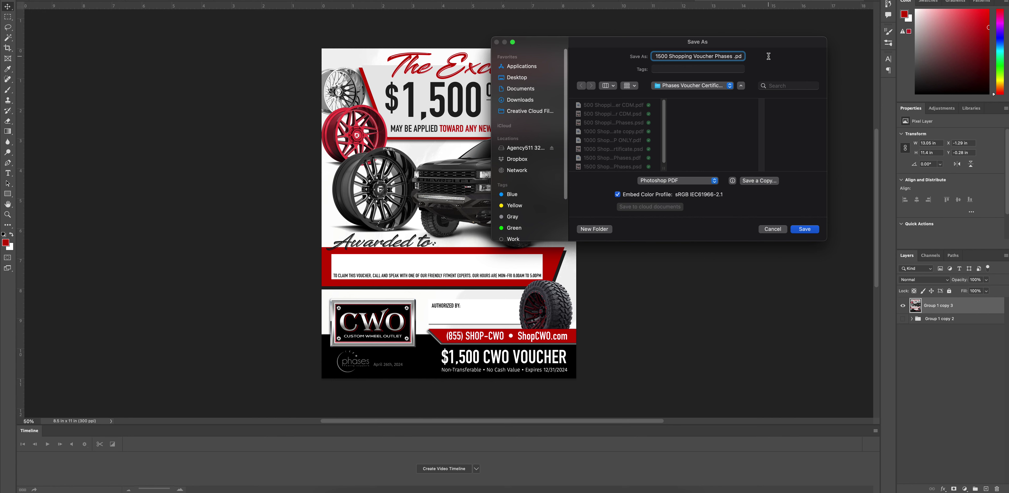
text(updated)
click(705, 180)
click(703, 182)
click(805, 229)
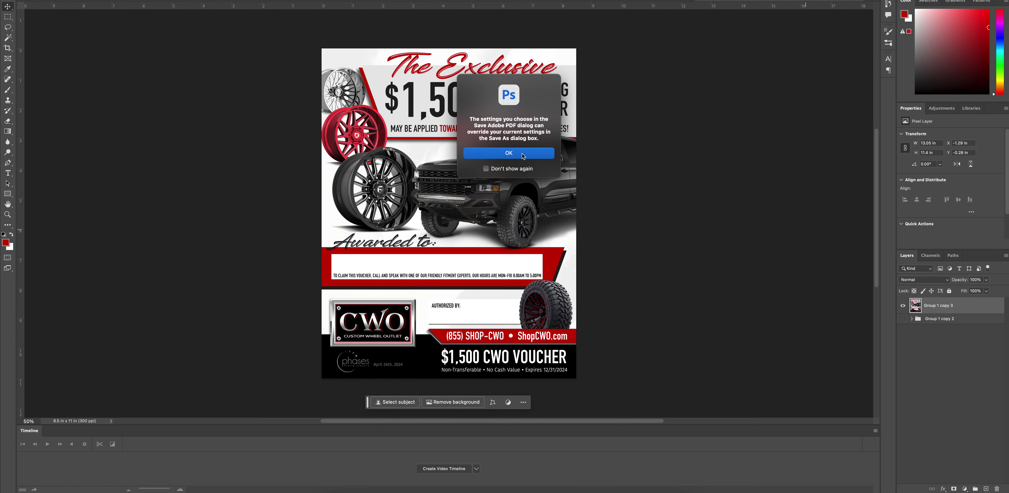
Dismiss the PDF settings notice and keep Preset 01 (Modified) in Save Adobe PDF.
click(522, 153)
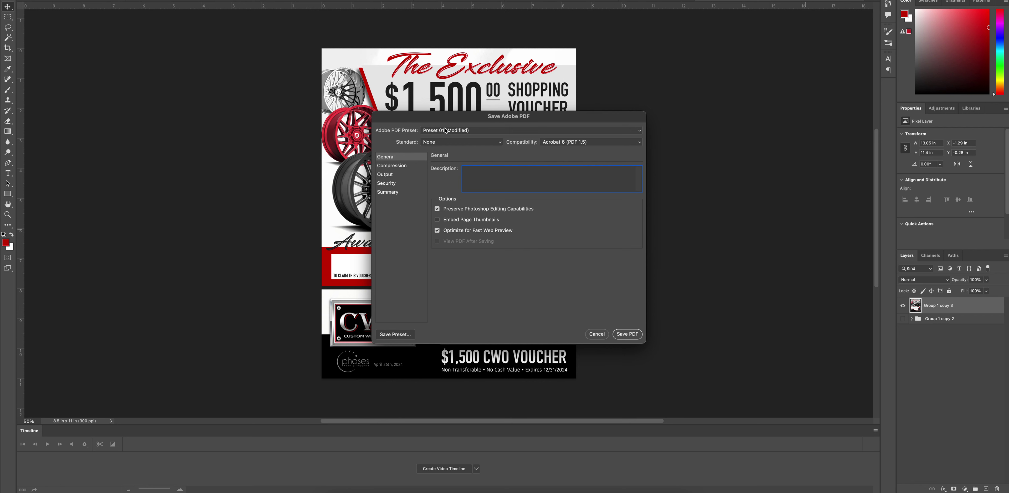
click(452, 133)
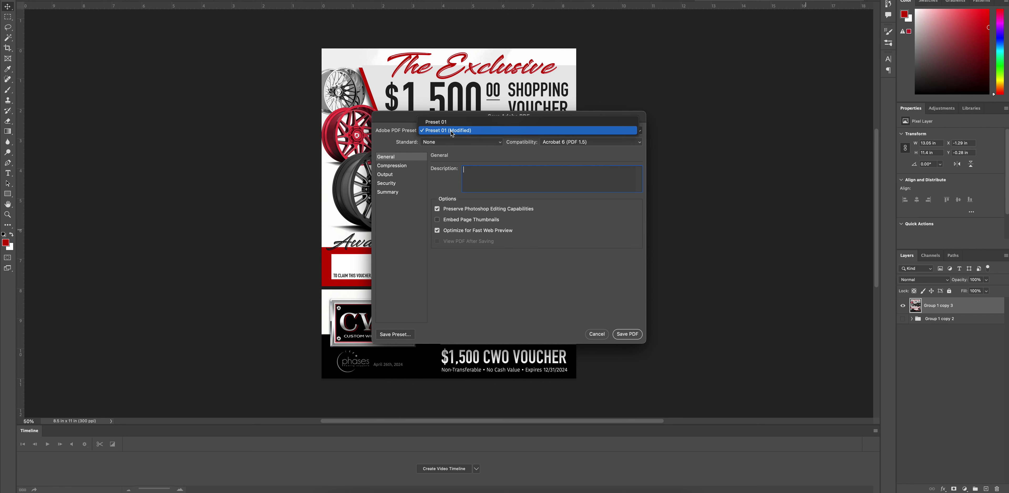
click(452, 131)
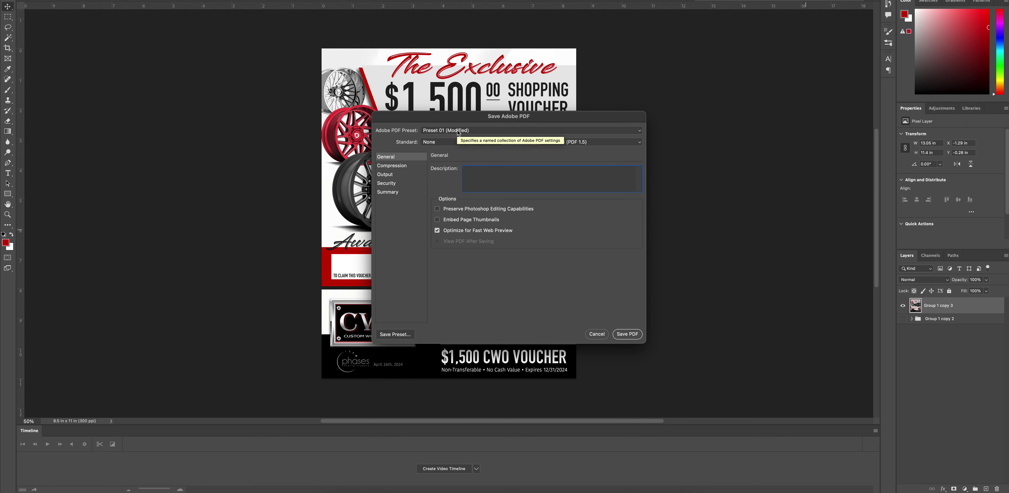
Set PDF compression to Do Not Downsample with Maximum image quality.
click(405, 168)
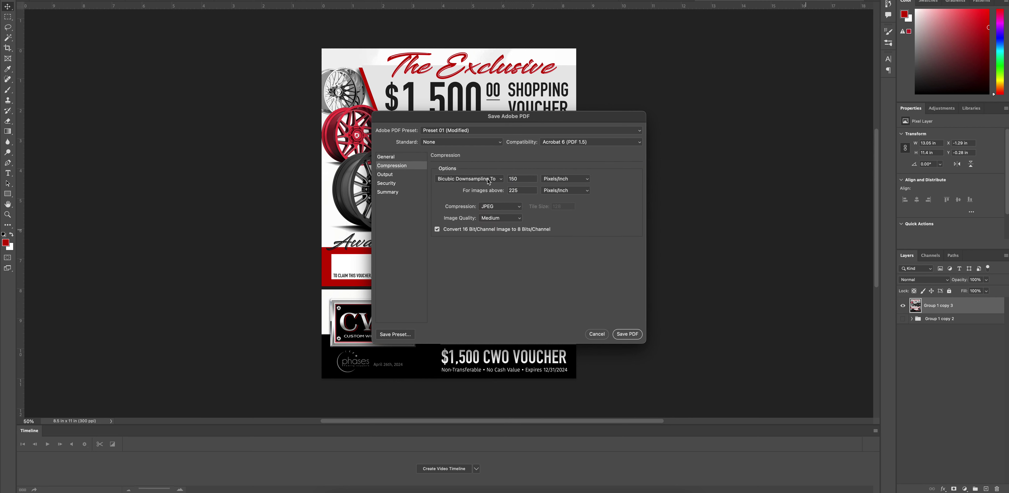
click(502, 179)
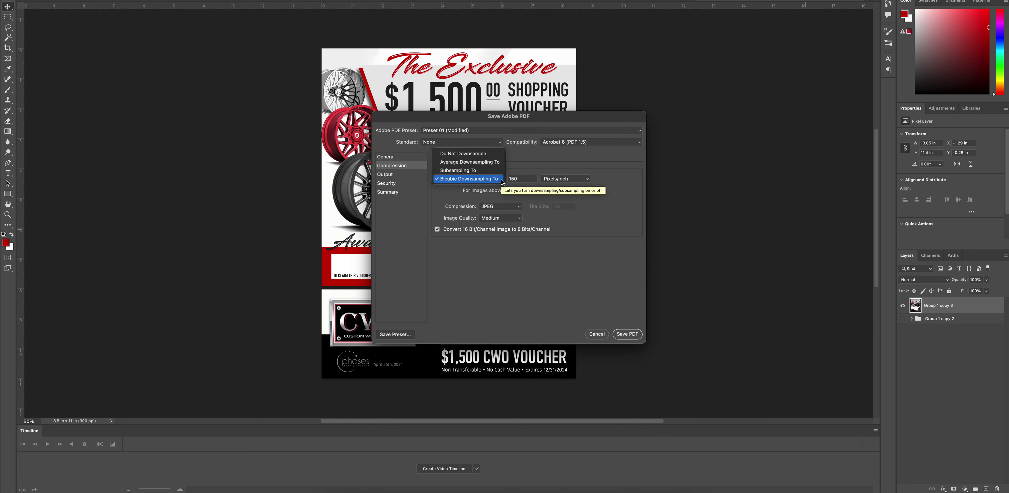
click(484, 153)
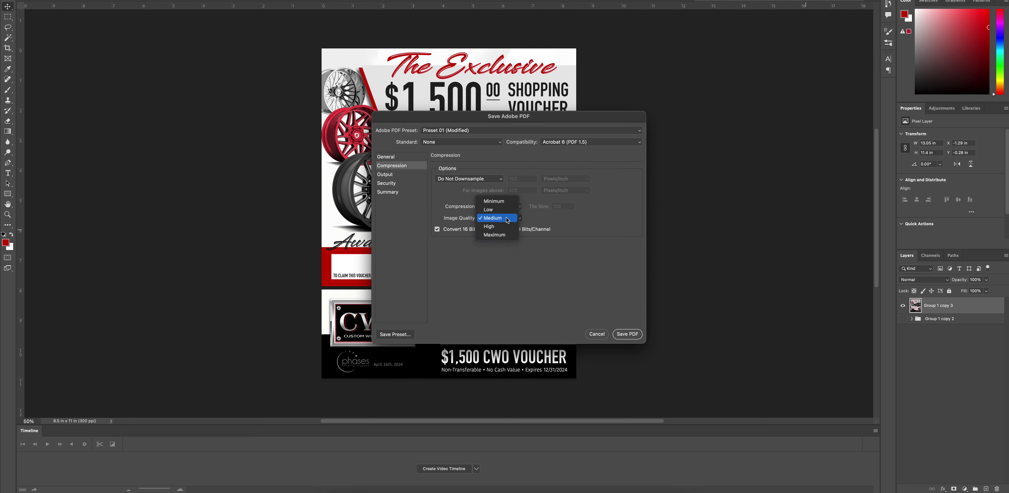
click(506, 234)
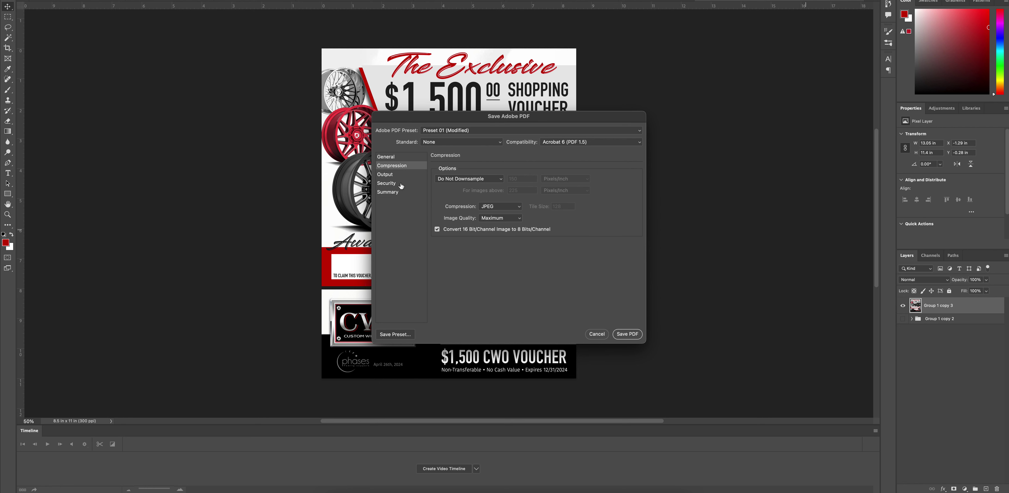
Set the Output destination profile to Apple RGB and save the PDF.
click(393, 175)
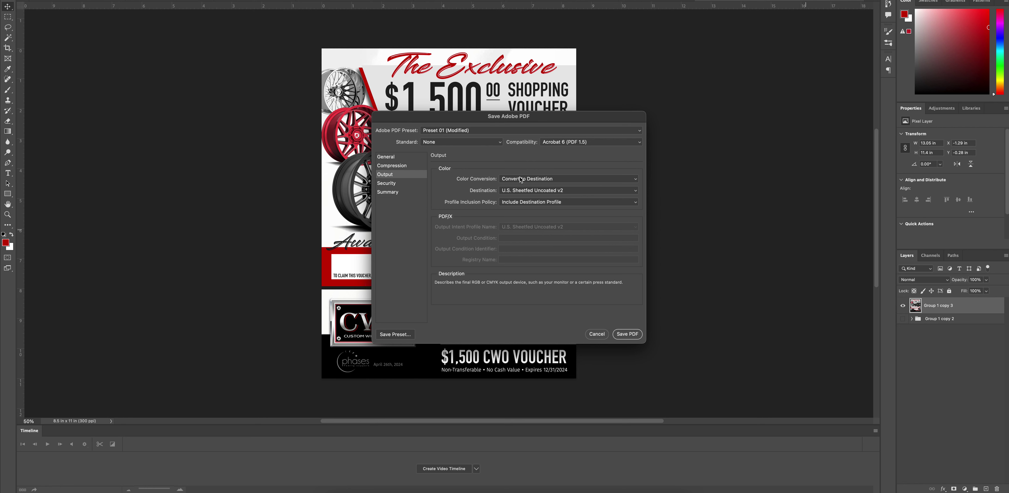
click(529, 192)
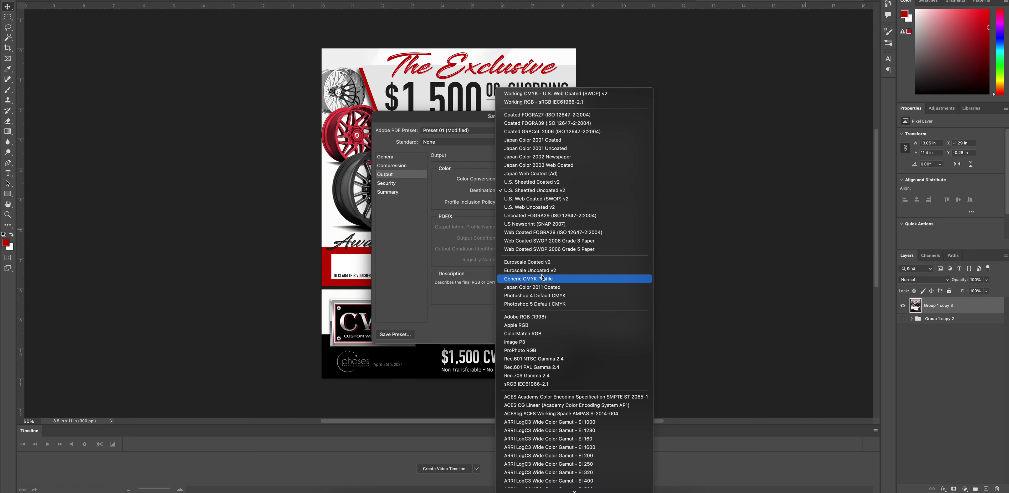
click(542, 327)
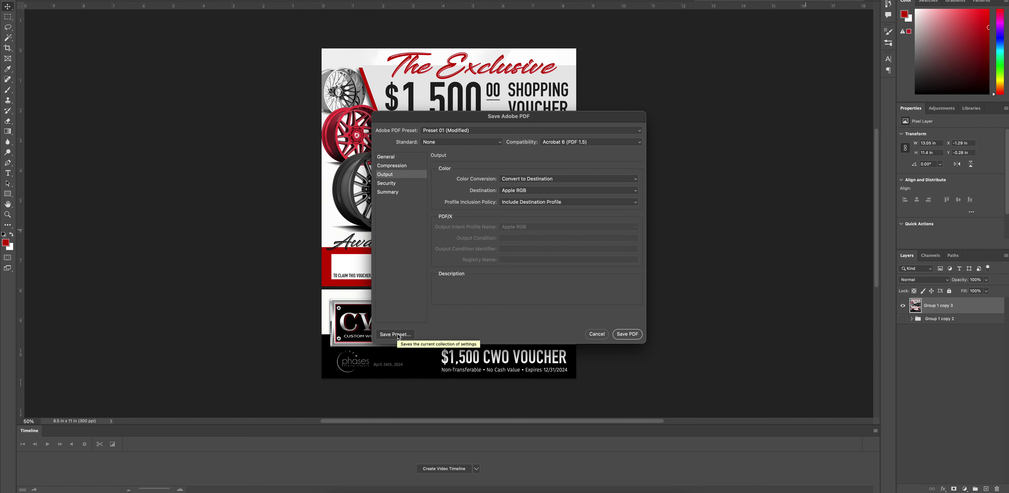
click(628, 333)
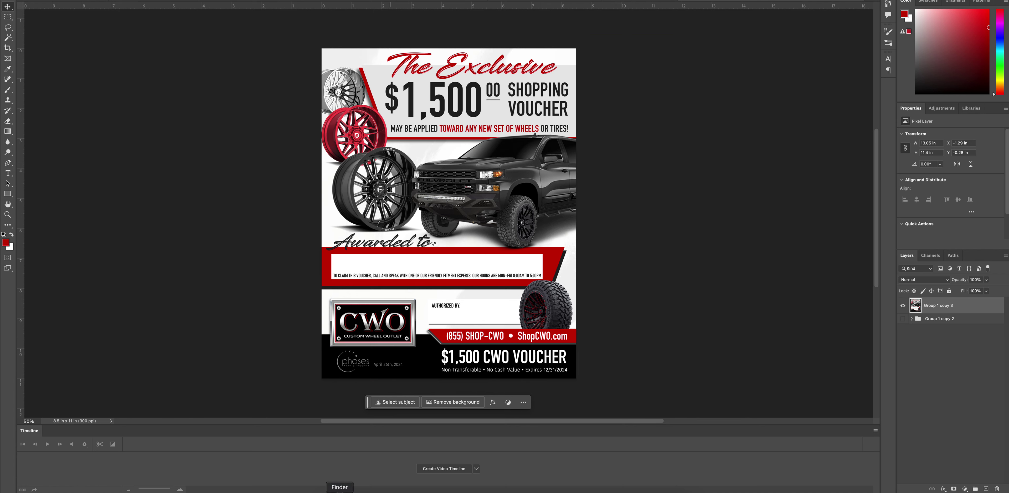
Open the saved voucher PDF from the Phases Voucher Certificates folder.
click(339, 492)
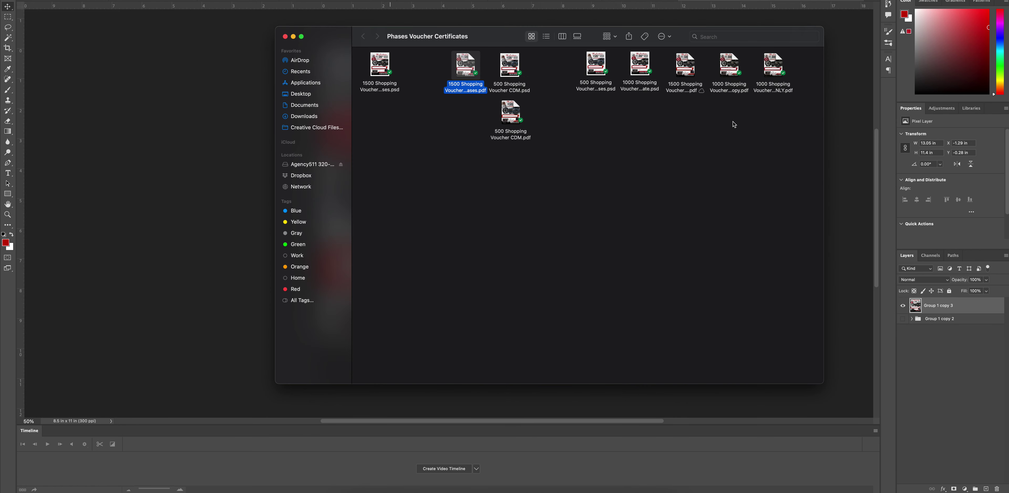
double_click(688, 69)
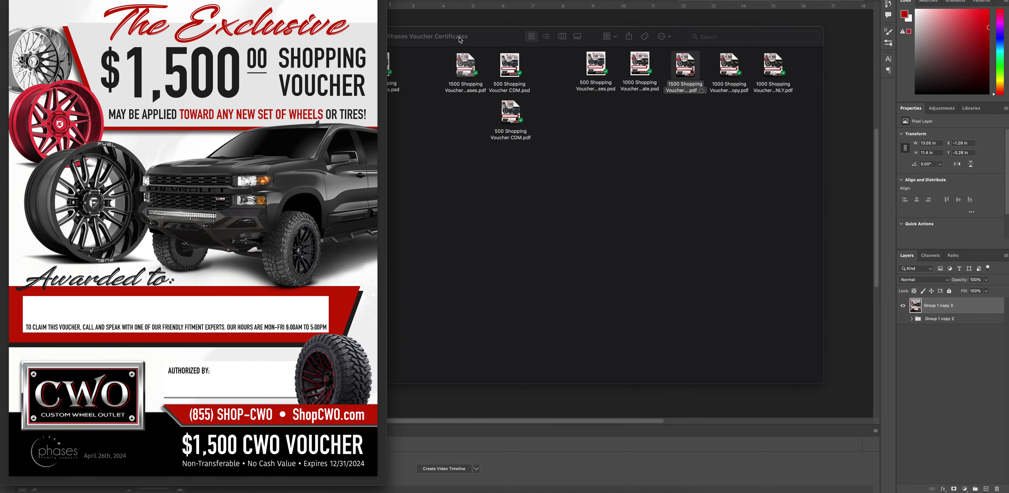
click(461, 39)
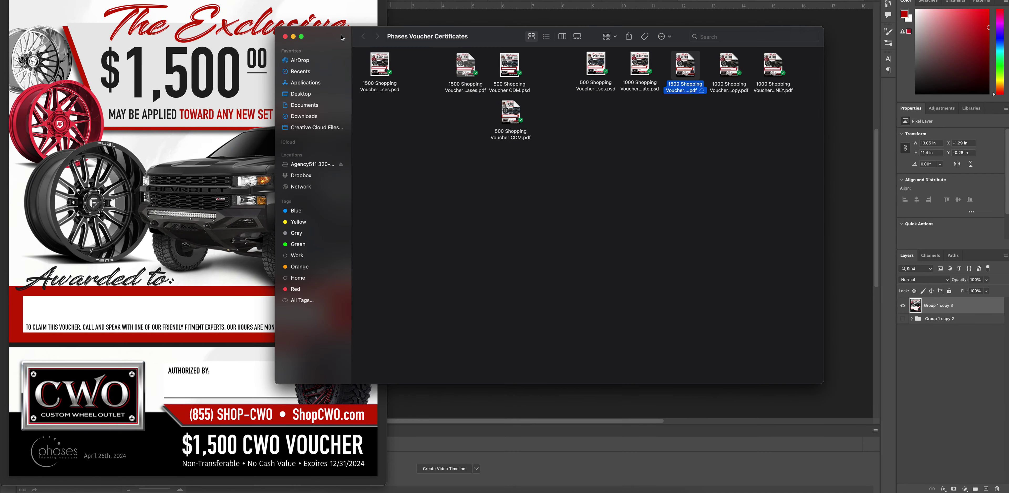
Shrink the Preview window of the updated voucher PDF to sit beside the Photoshop canvas.
click(292, 38)
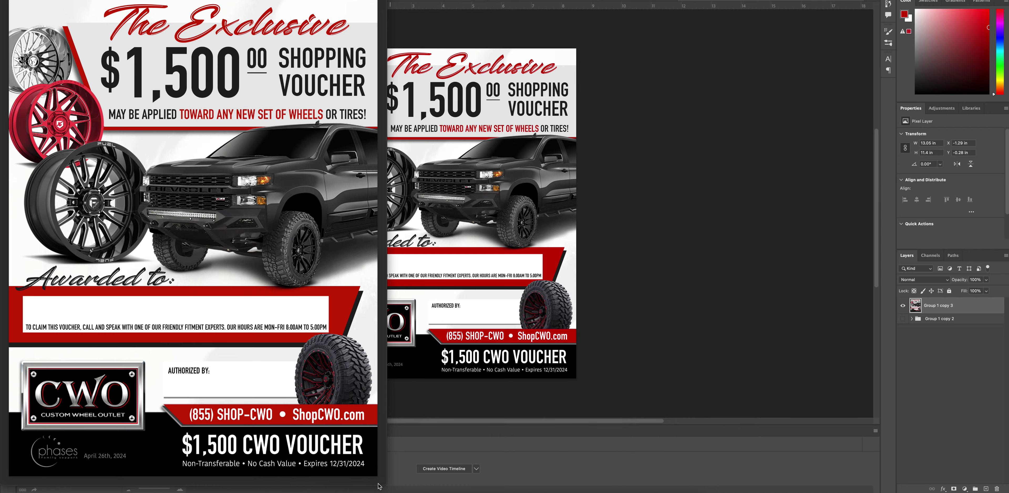
drag(385, 484, 336, 421)
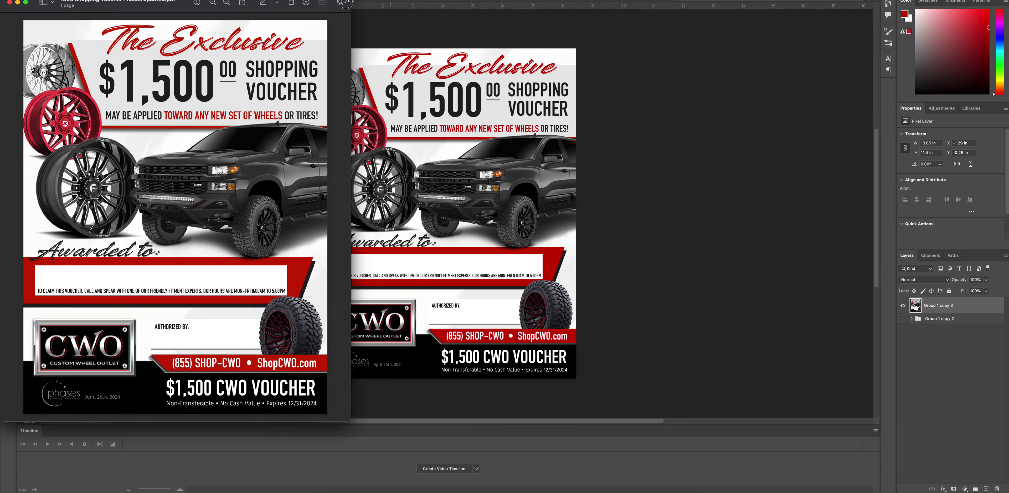